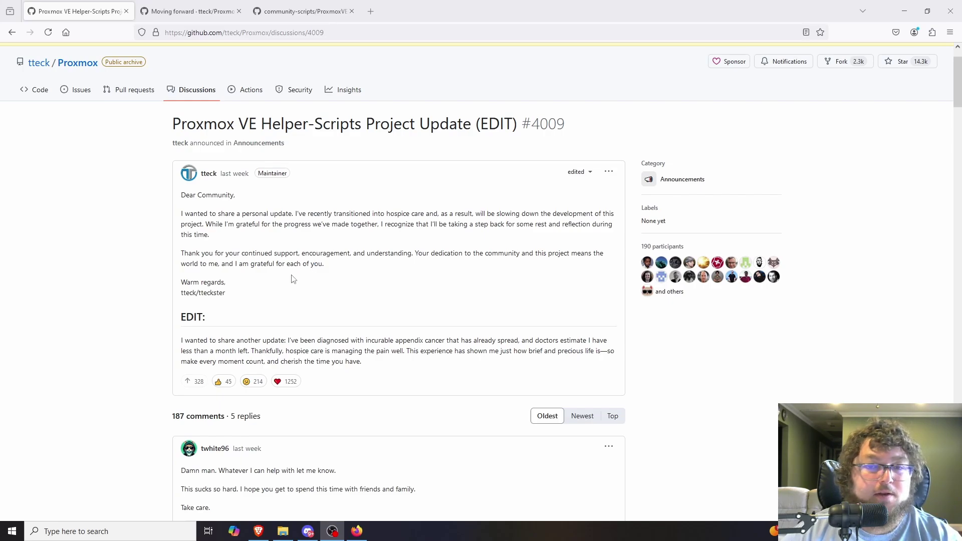
scroll(258, 273, down, 3)
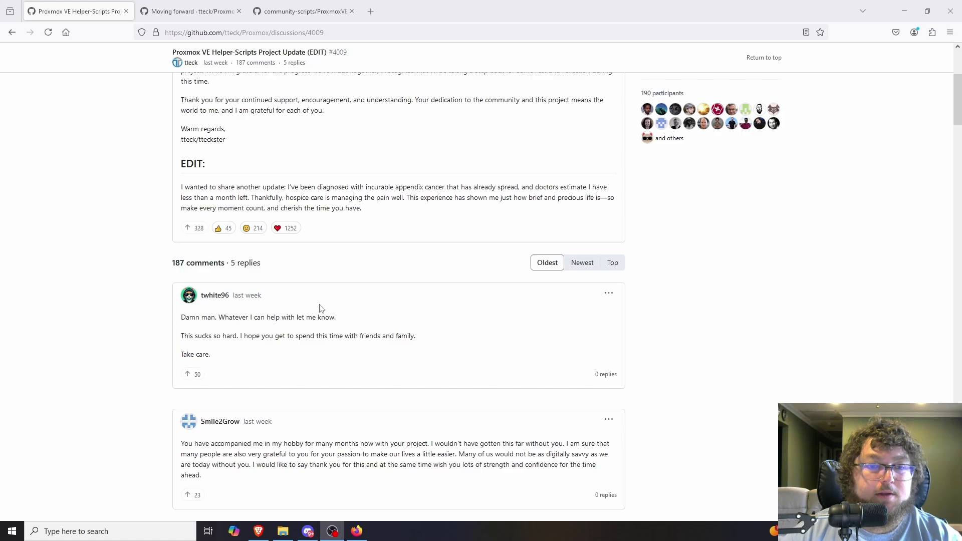
scroll(165, 328, down, 3)
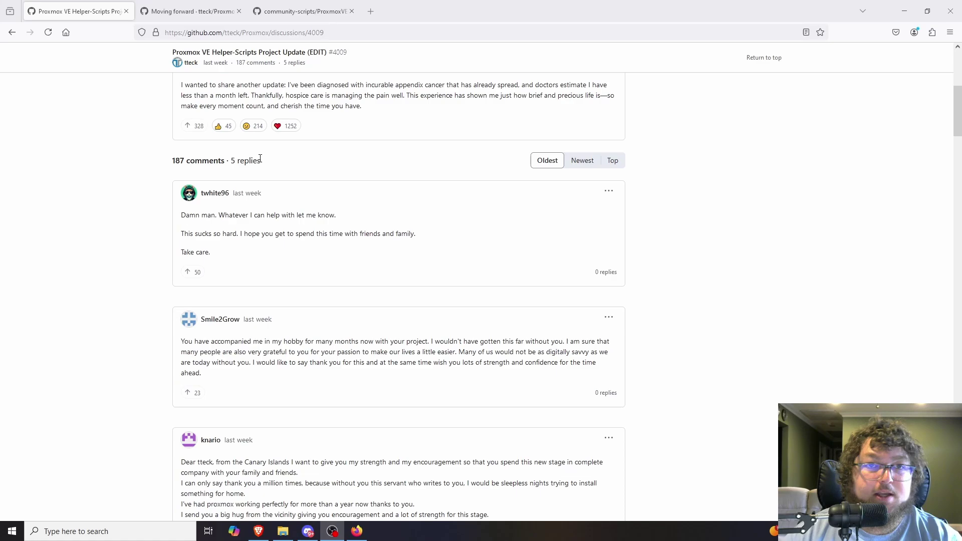
scroll(262, 295, up, 3)
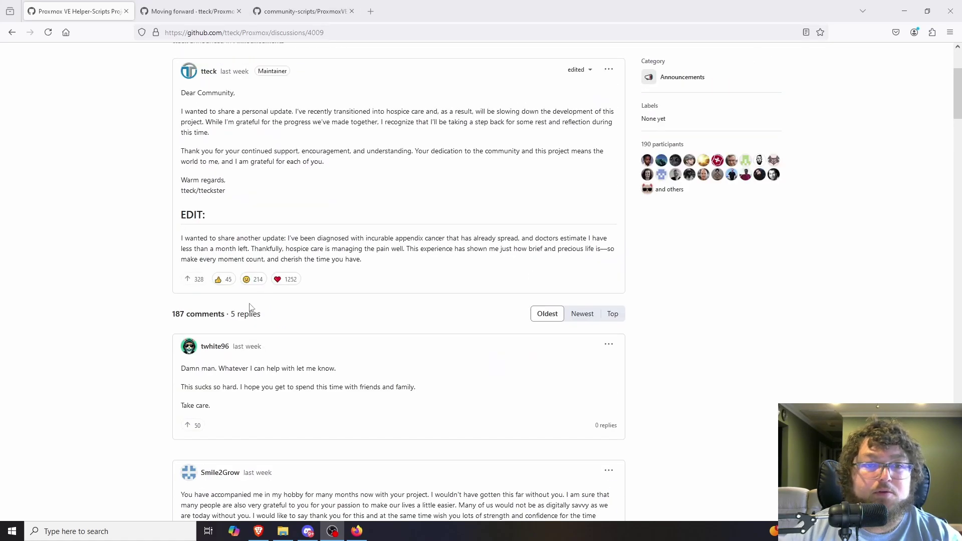
scroll(206, 395, down, 2)
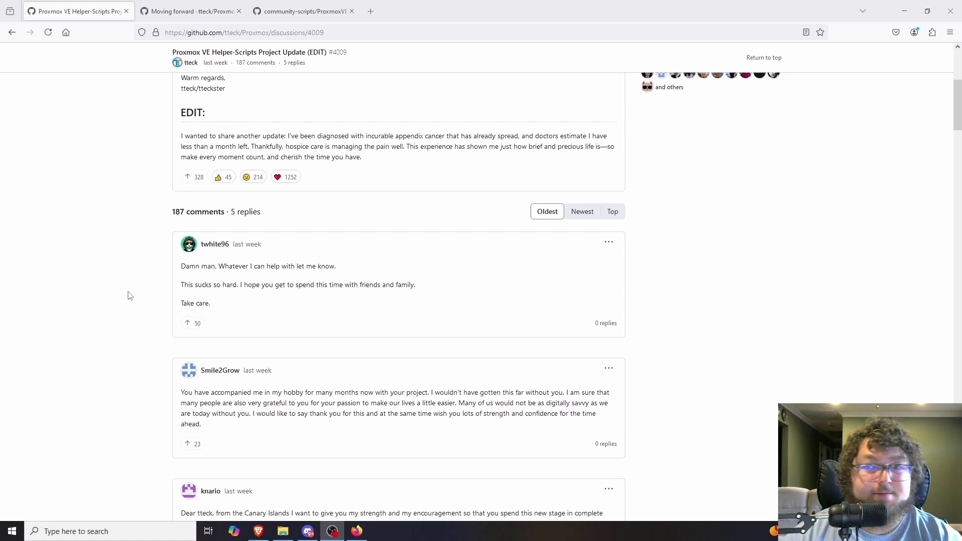
Switch to the tab with the 'Moving forward' announcement discussion
key(ctrl+Tab)
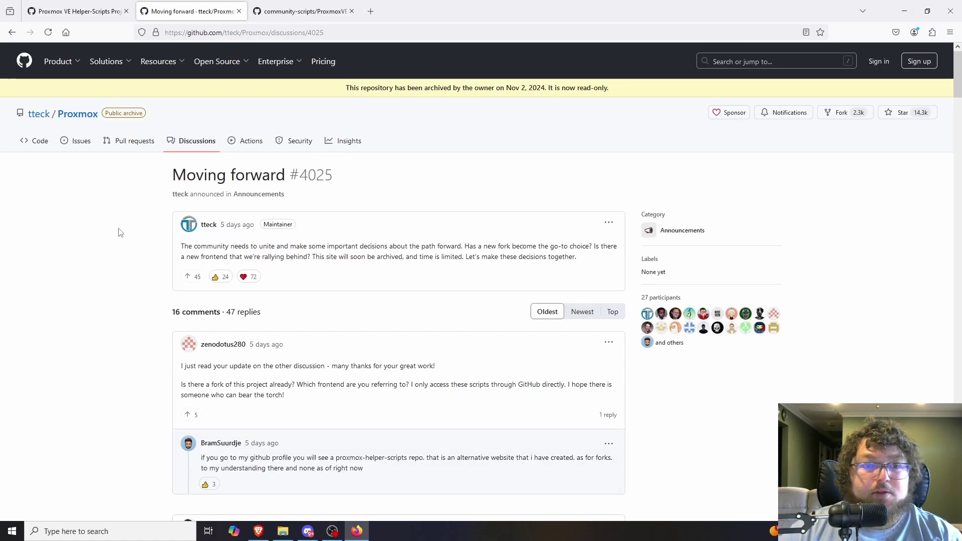
scroll(128, 229, down, 1)
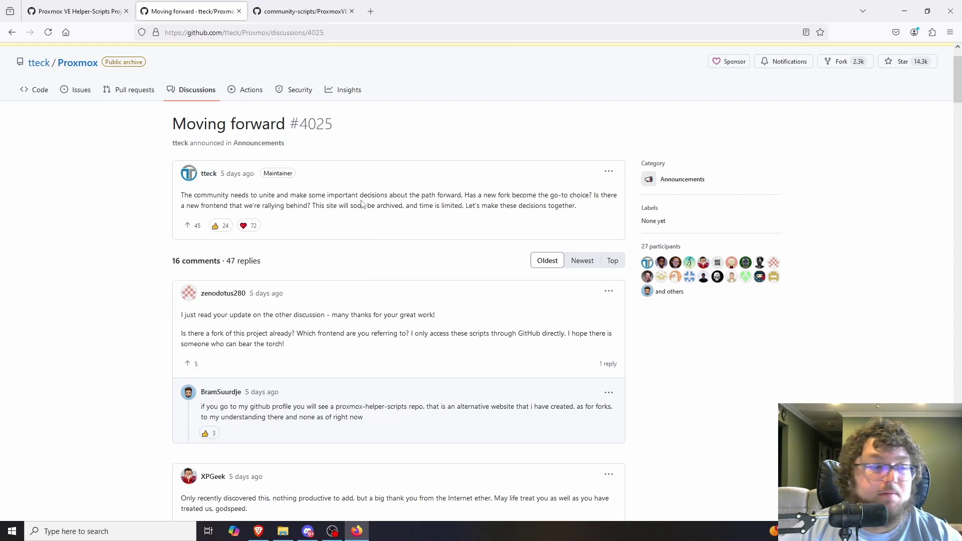
Highlight lines of the post, then open the old tteck.github.io/Proxmox website
drag(220, 205, 341, 205)
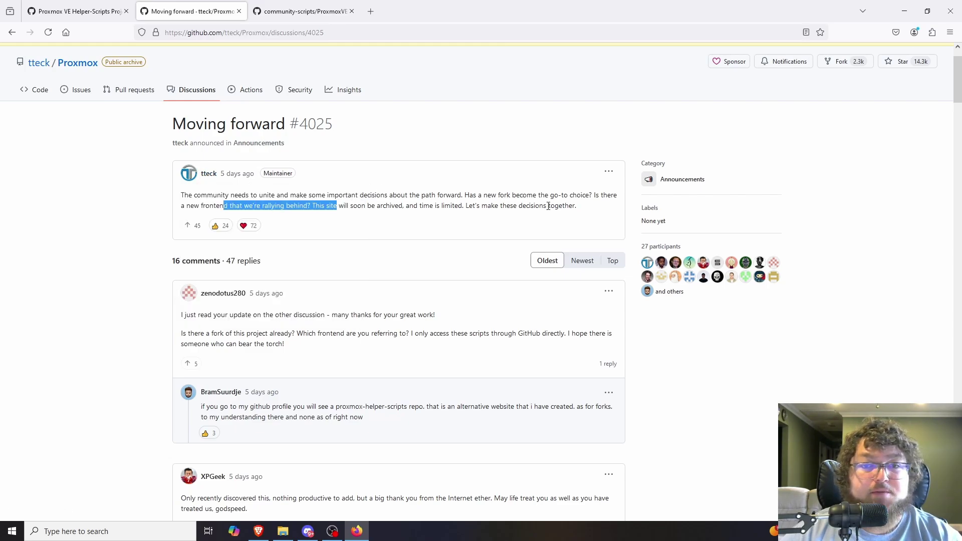
click(471, 208)
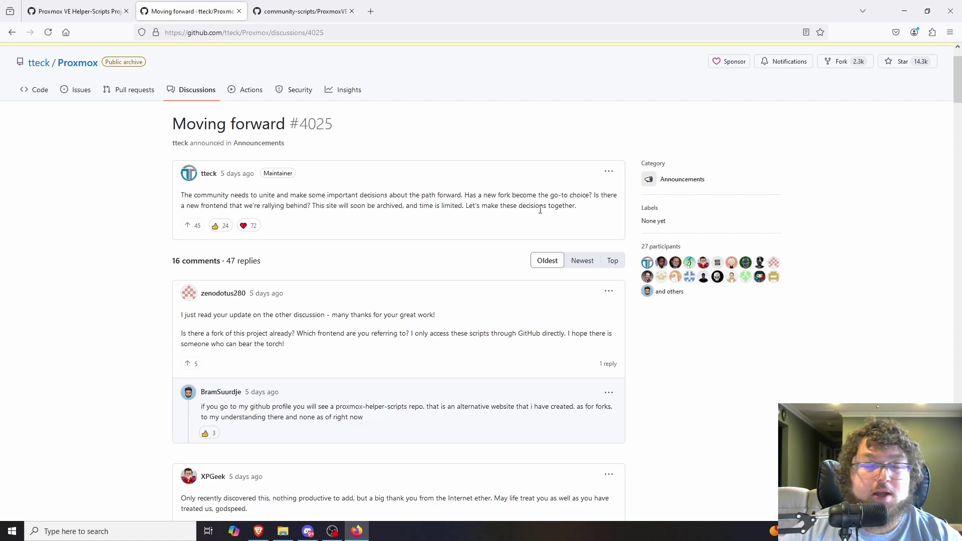
drag(576, 206, 480, 207)
click(455, 214)
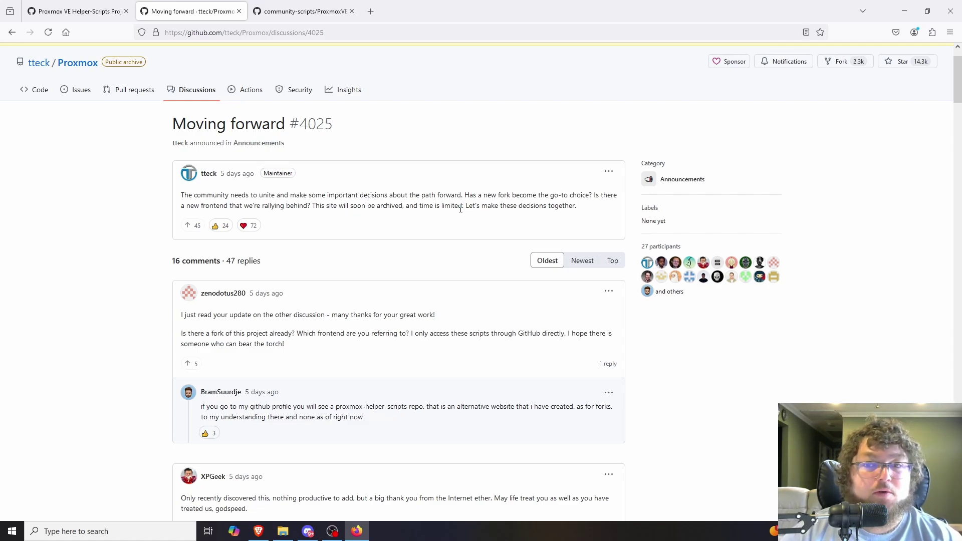
click(75, 11)
click(347, 103)
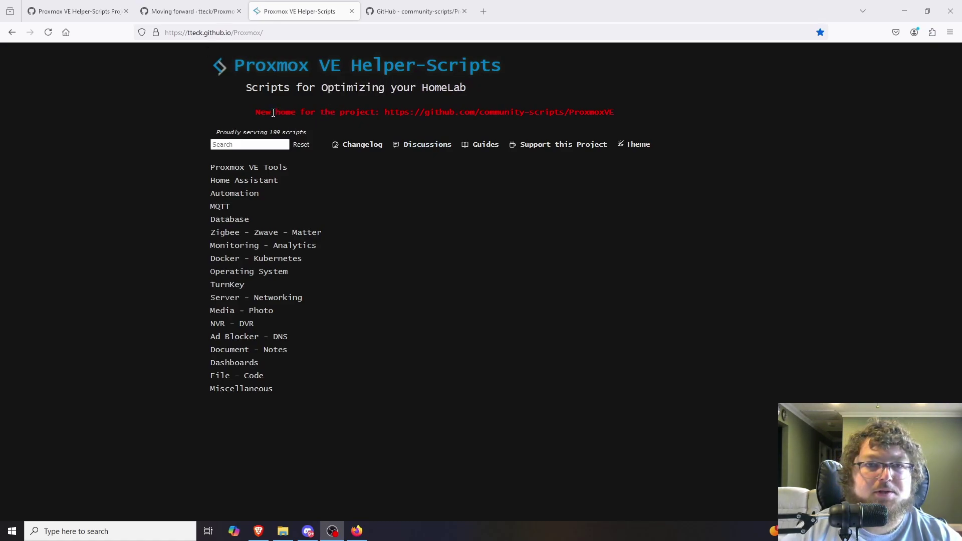
Highlight the site's new-home notice, then switch to the community-scripts ProxmoxVE repository
drag(273, 113, 586, 112)
click(579, 112)
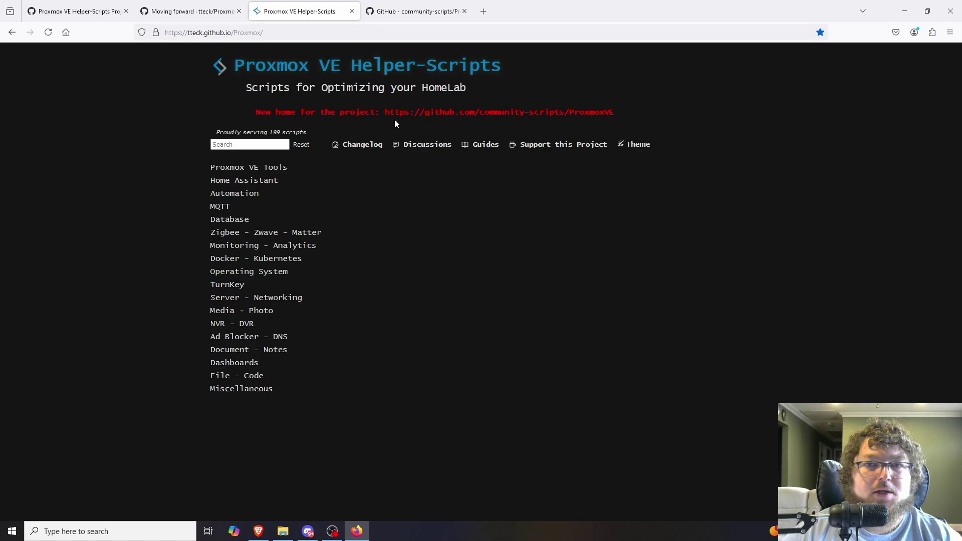
click(417, 12)
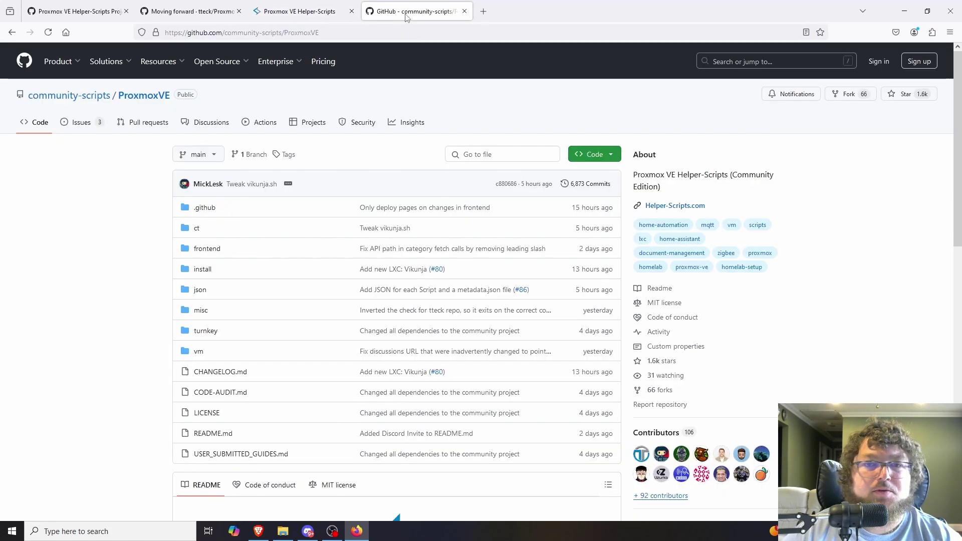
scroll(258, 229, down, 2)
scroll(157, 299, down, 3)
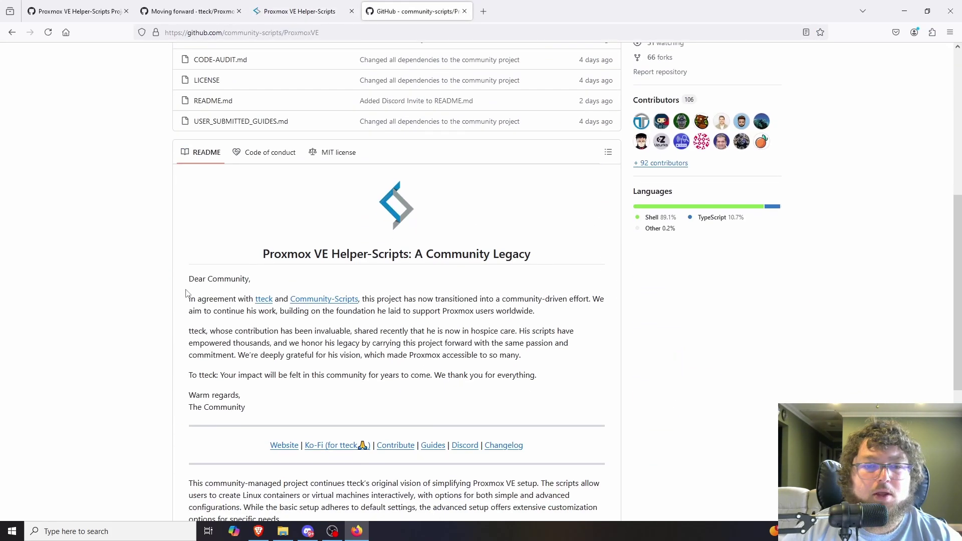
scroll(188, 294, down, 2)
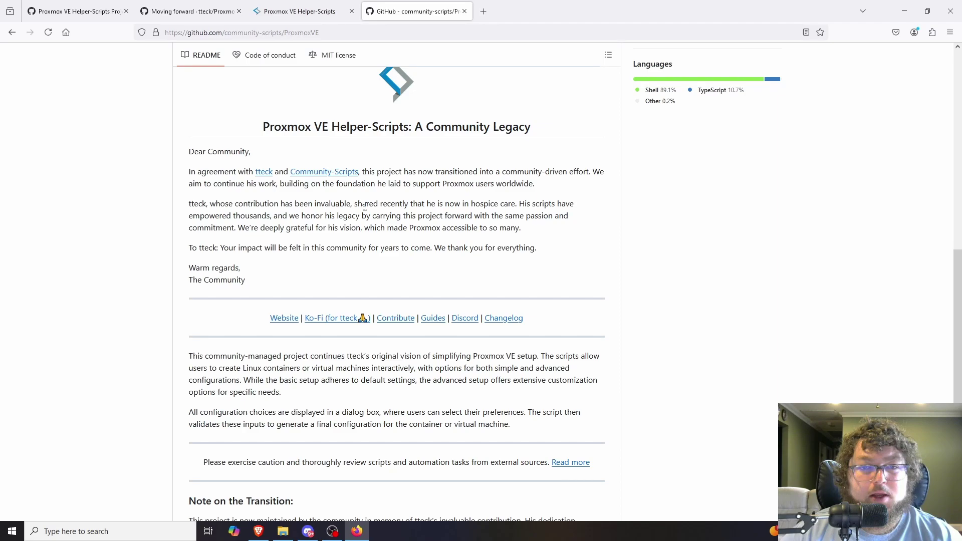
scroll(496, 261, down, 1)
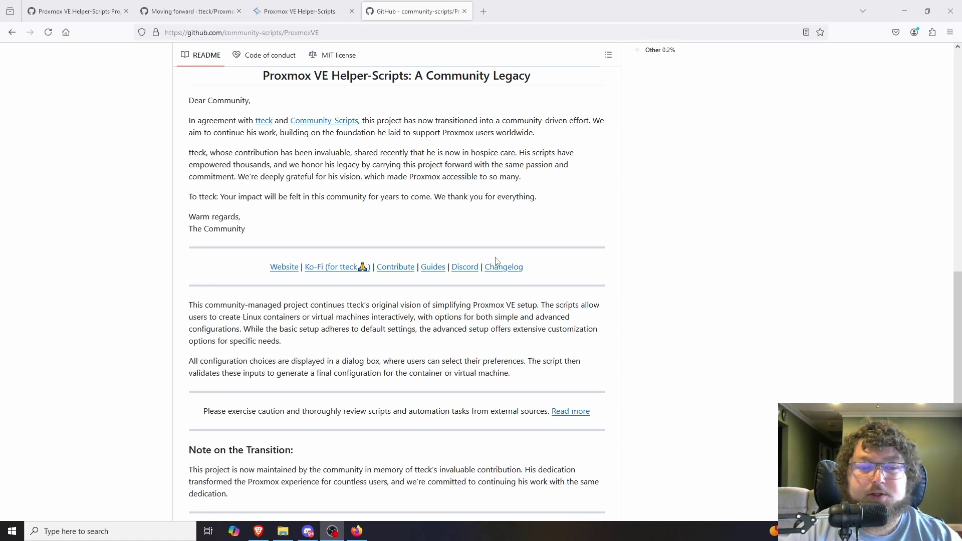
scroll(451, 219, down, 2)
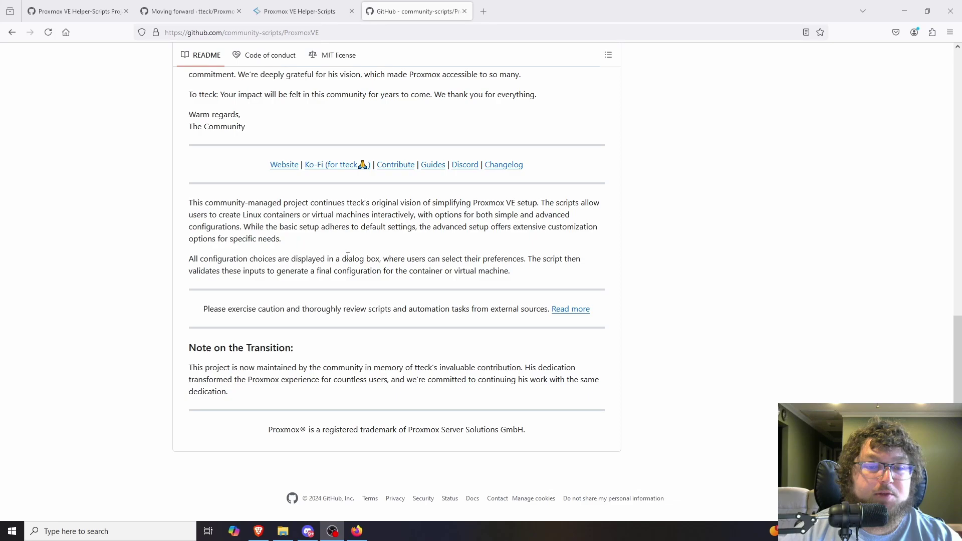
scroll(347, 258, down, 1)
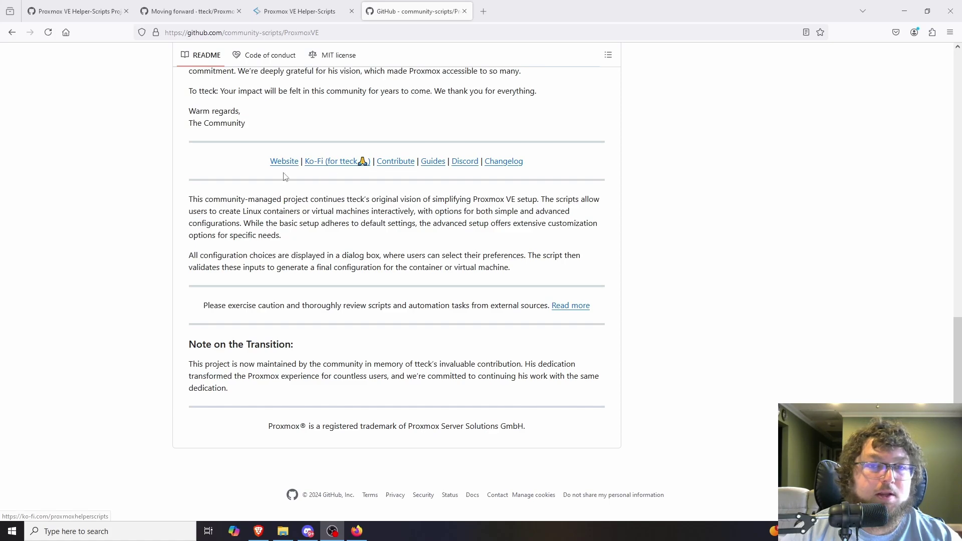
scroll(329, 196, up, 15)
scroll(522, 221, up, 3)
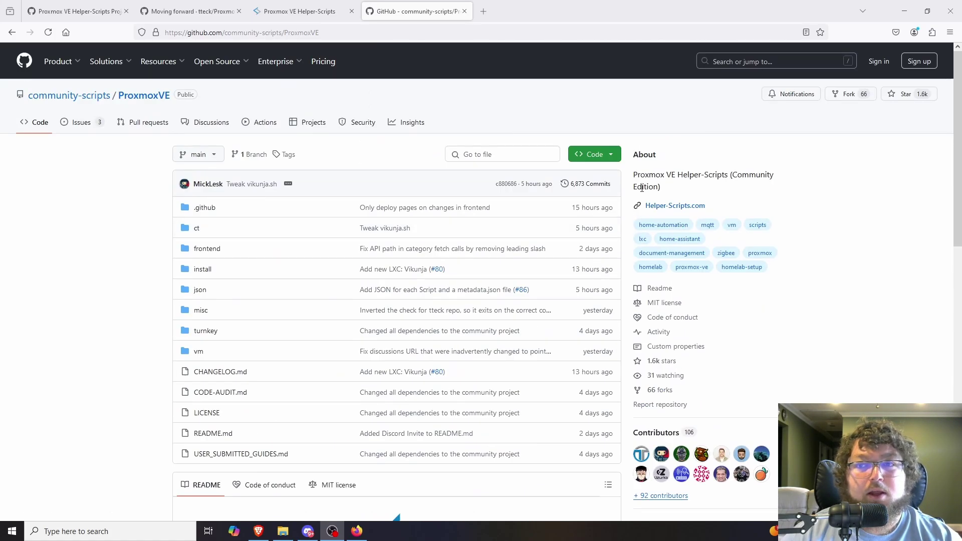
Open the repository's Helper-Scripts.com link in a new tab and view it
right_click(659, 211)
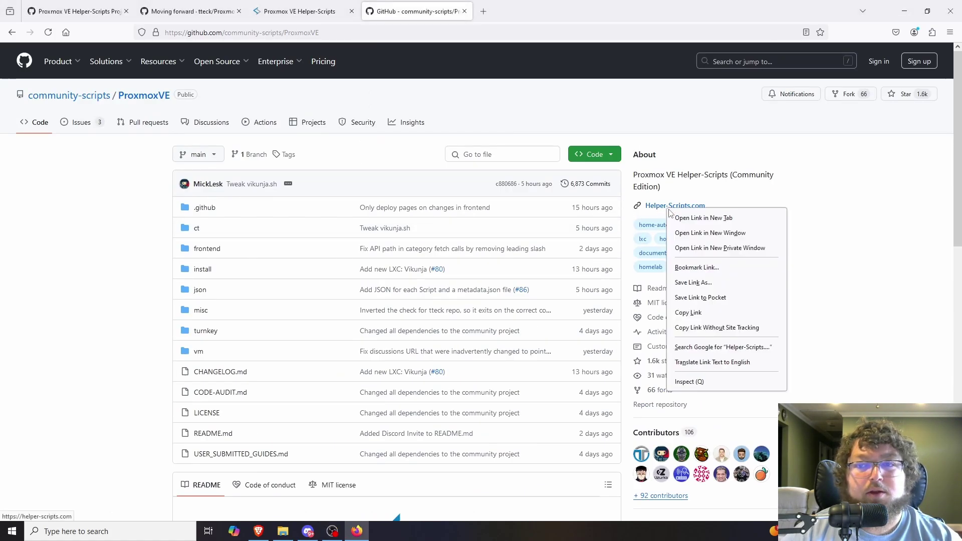
click(685, 217)
click(496, 11)
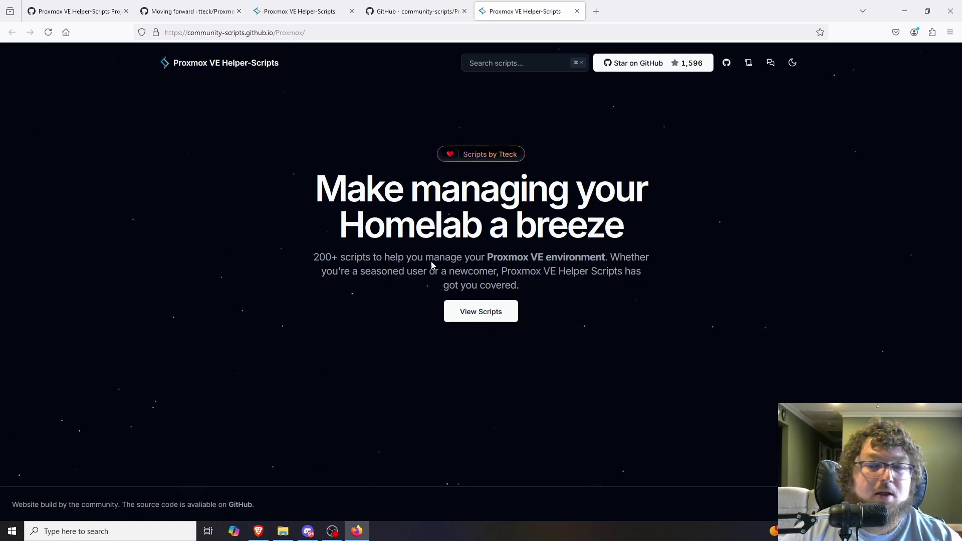
Browse the scripts catalogue, noting 204 total scripts, then return to the repository
click(497, 316)
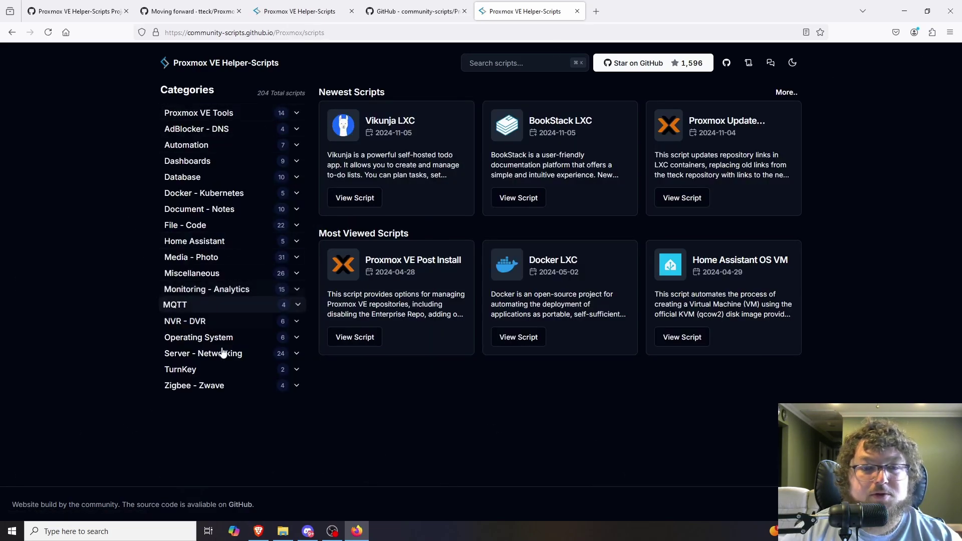
drag(263, 93, 290, 92)
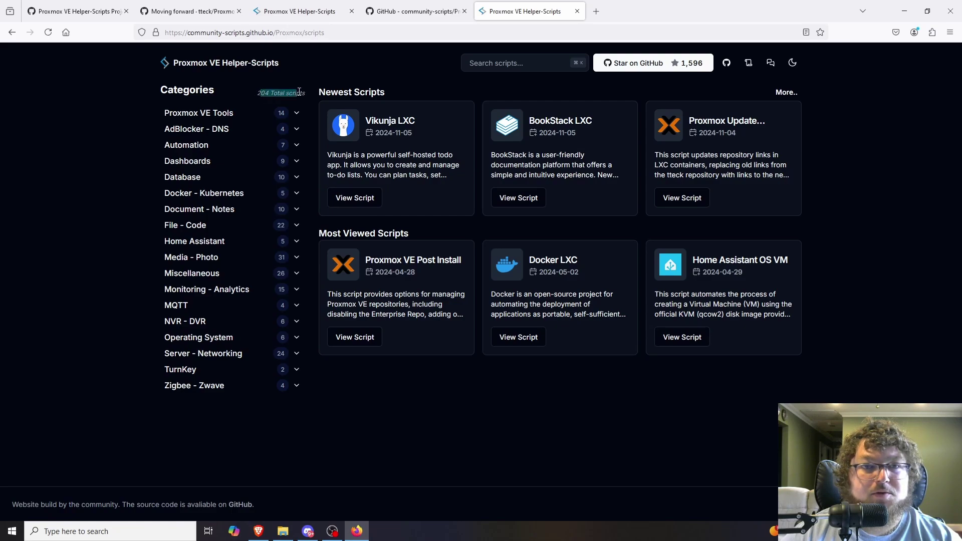
click(438, 400)
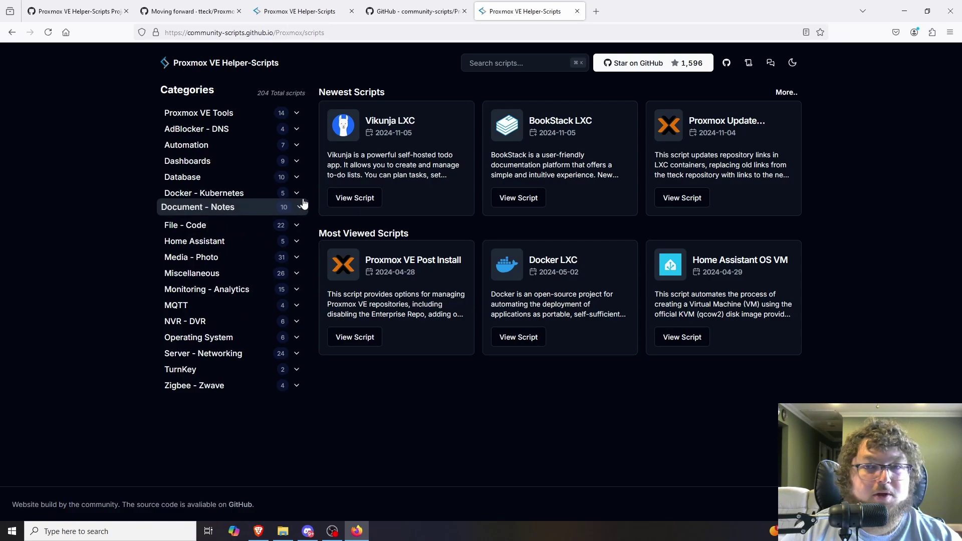
click(420, 12)
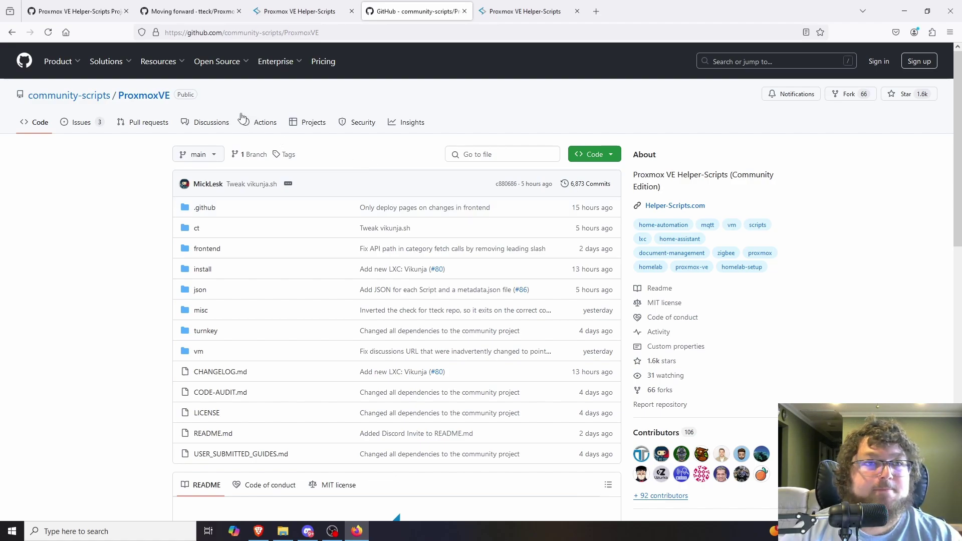
key(ctrl+1)
drag(347, 87, 604, 89)
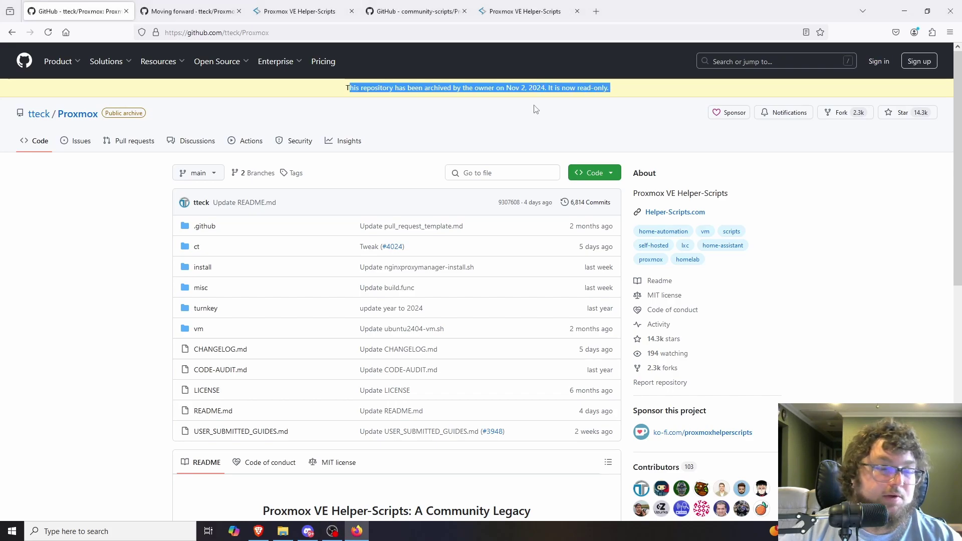
click(484, 112)
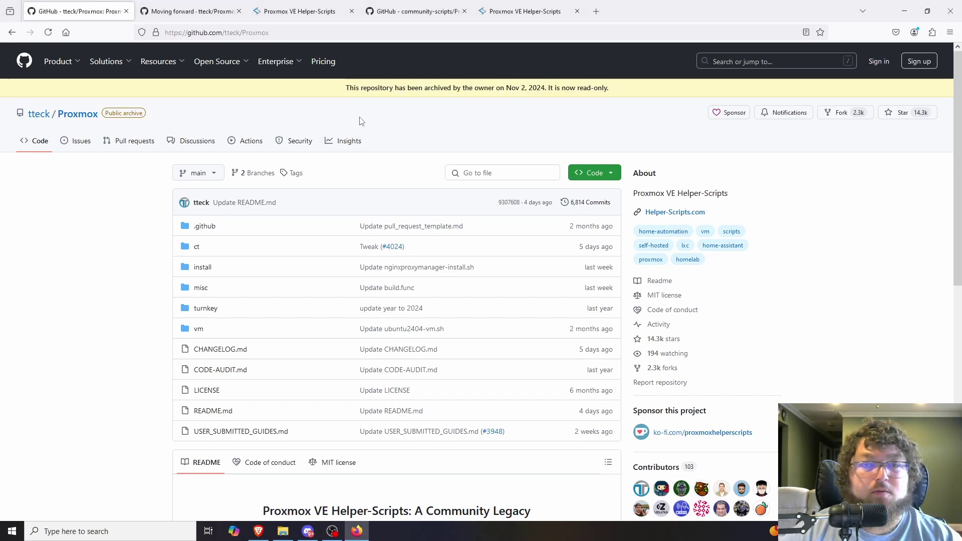
click(421, 18)
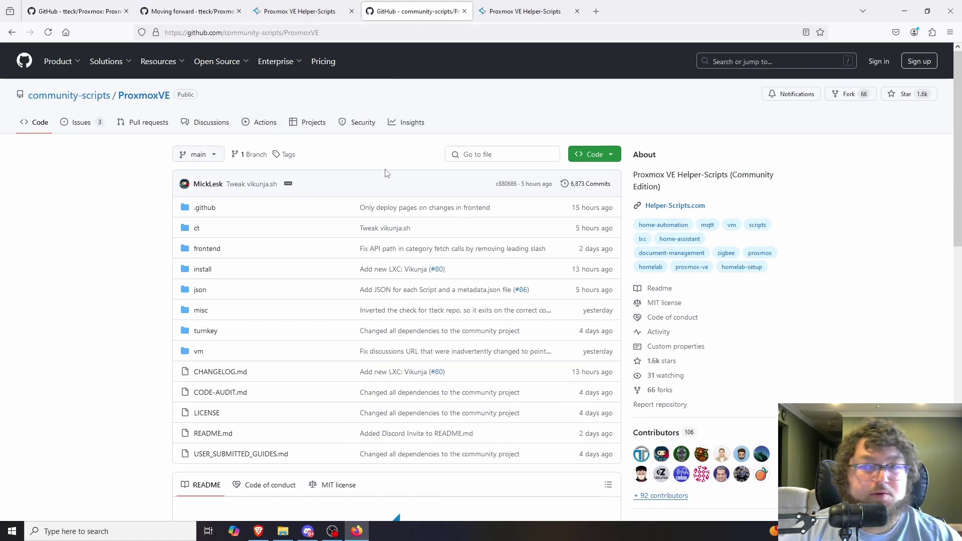
Switch to the Proxmox VE Helper-Scripts tab showing the 204-script catalogue
click(506, 16)
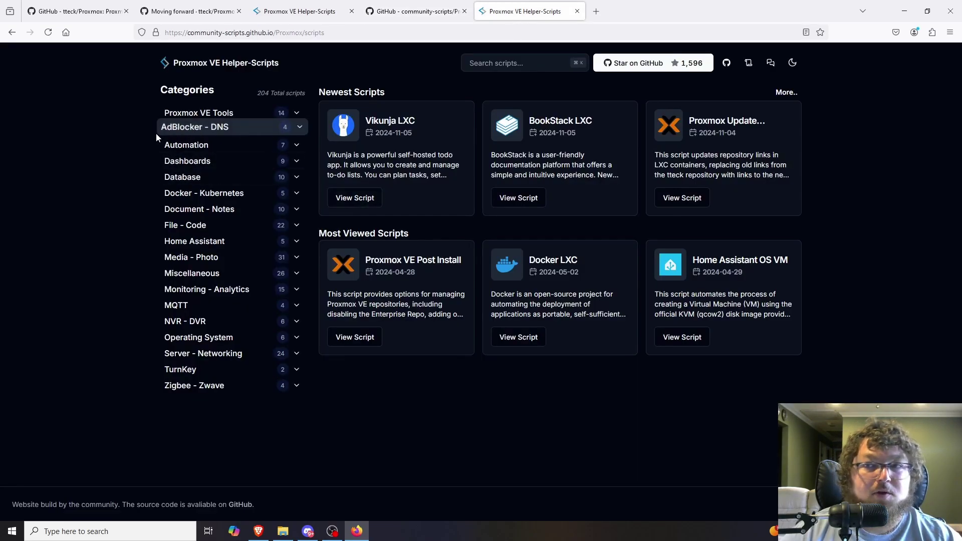